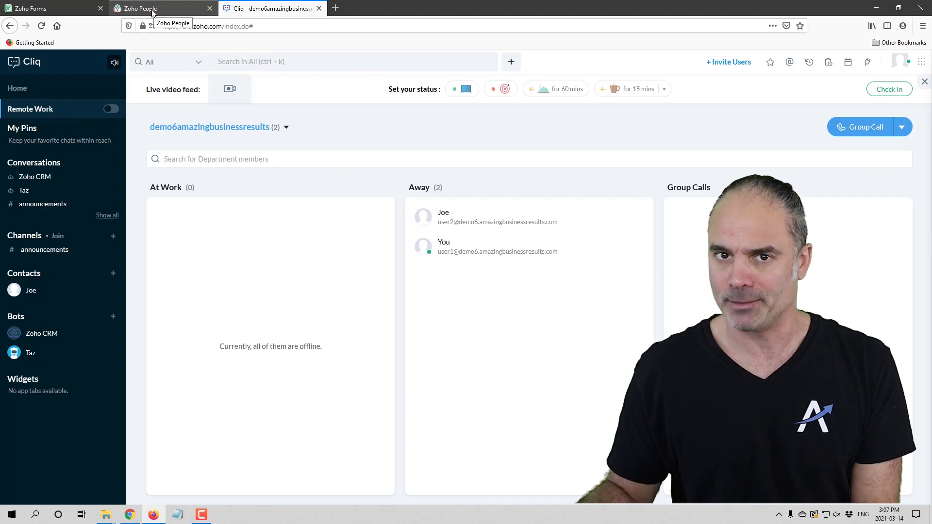
Open Zoho One in a new tab and bring up the admin panel's addable apps catalogue.
{"action": "left_click", "coordinate": [335, 9]}
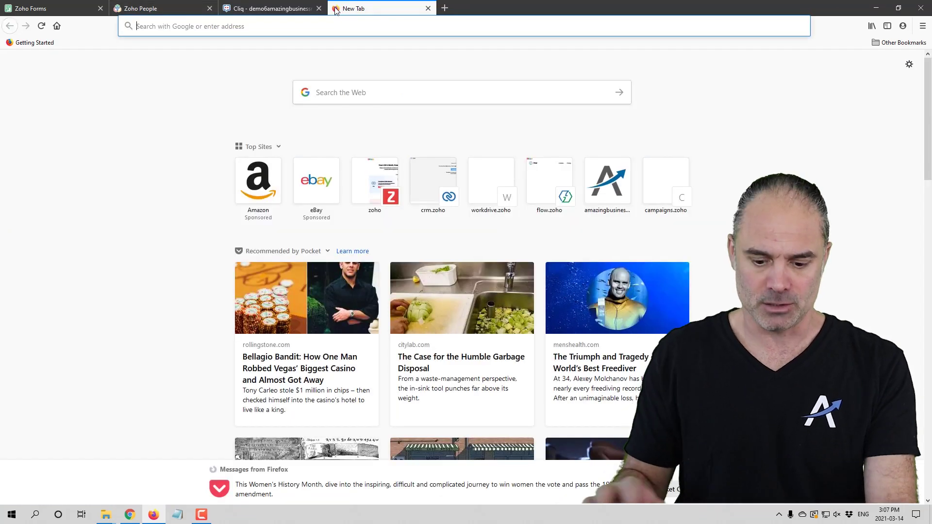
{"action": "type", "text": "one.zoho.com/"}
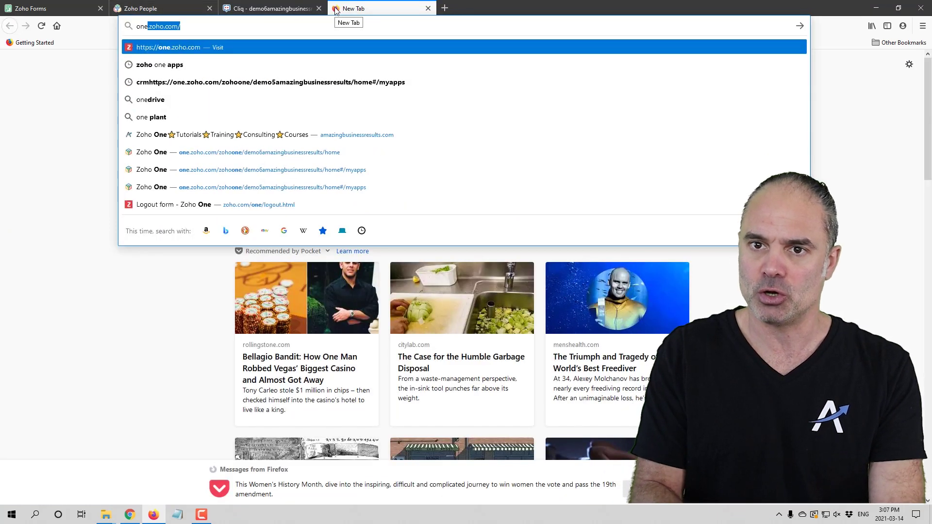
{"action": "key", "text": "Return"}
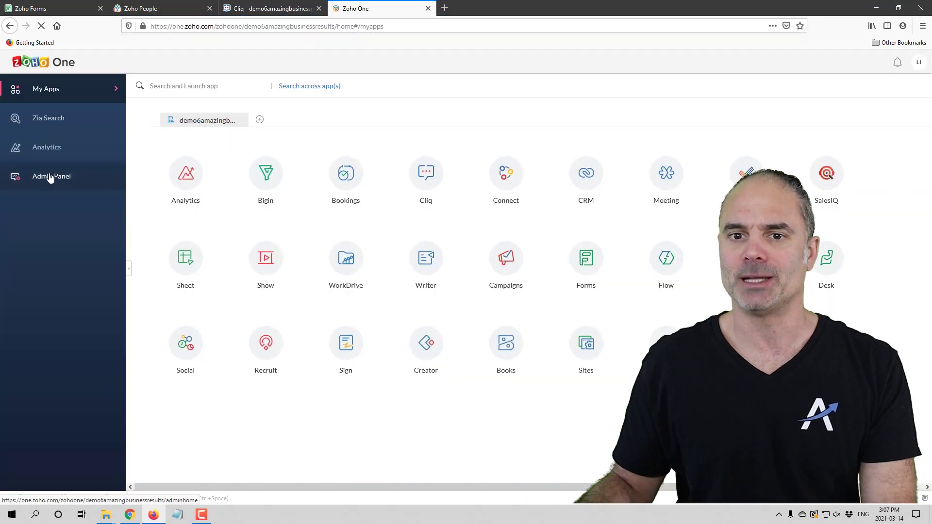
{"action": "left_click", "coordinate": [50, 178]}
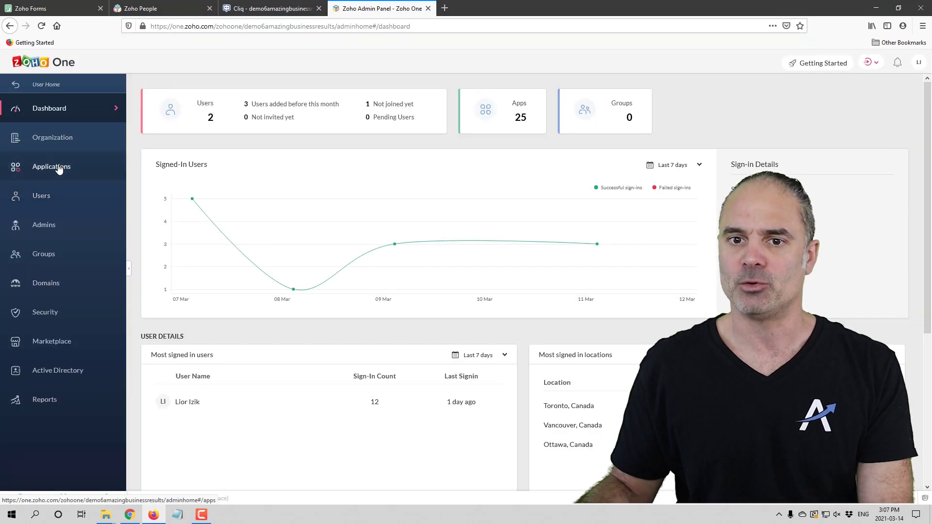
{"action": "left_click", "coordinate": [55, 168]}
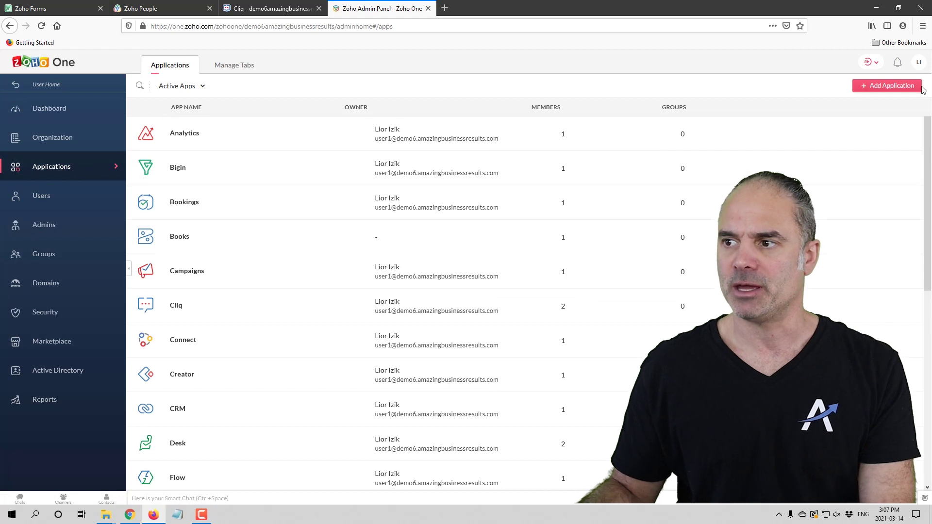
{"action": "left_click", "coordinate": [898, 87]}
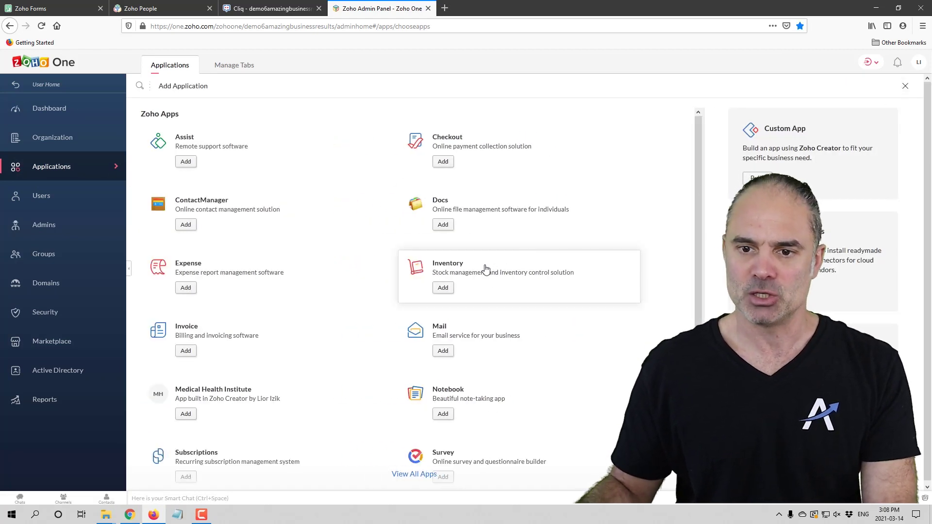
Find People in the full app list, confirm it's Added, then return to Cliq.
{"action": "key", "text": "ctrl+f"}
{"action": "type", "text": "peop"}
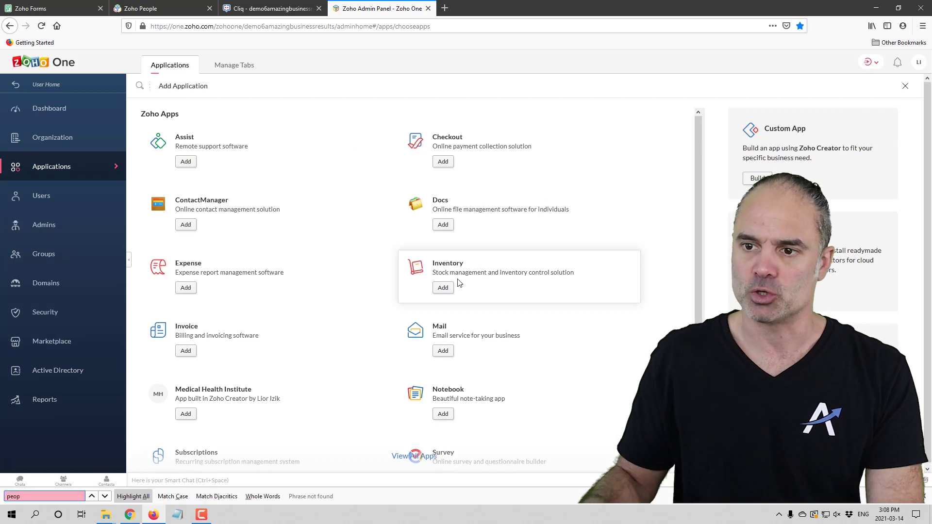
{"action": "scroll", "coordinate": [233, 354], "scroll_direction": "down", "scroll_amount": 3}
{"action": "left_click", "coordinate": [393, 456]}
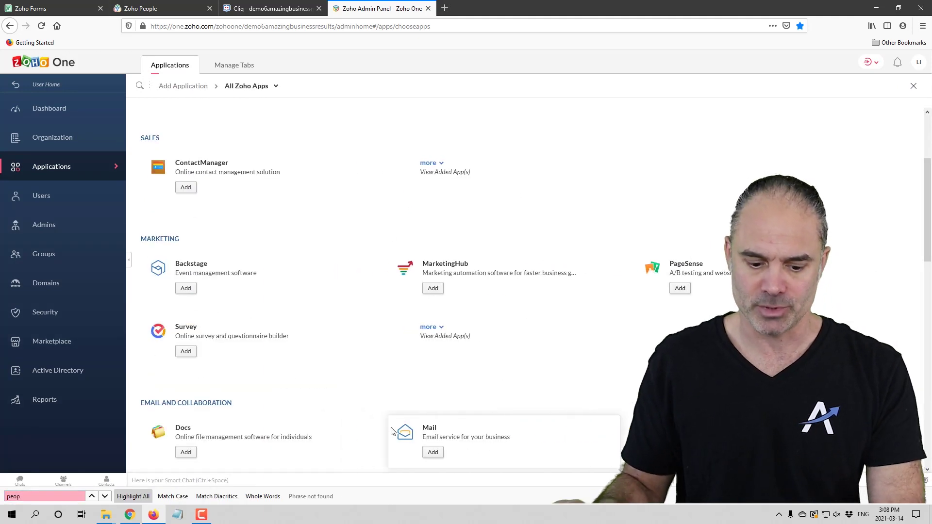
{"action": "key", "text": "ctrl+f"}
{"action": "type", "text": "peop"}
{"action": "scroll", "coordinate": [208, 380], "scroll_direction": "down", "scroll_amount": 3}
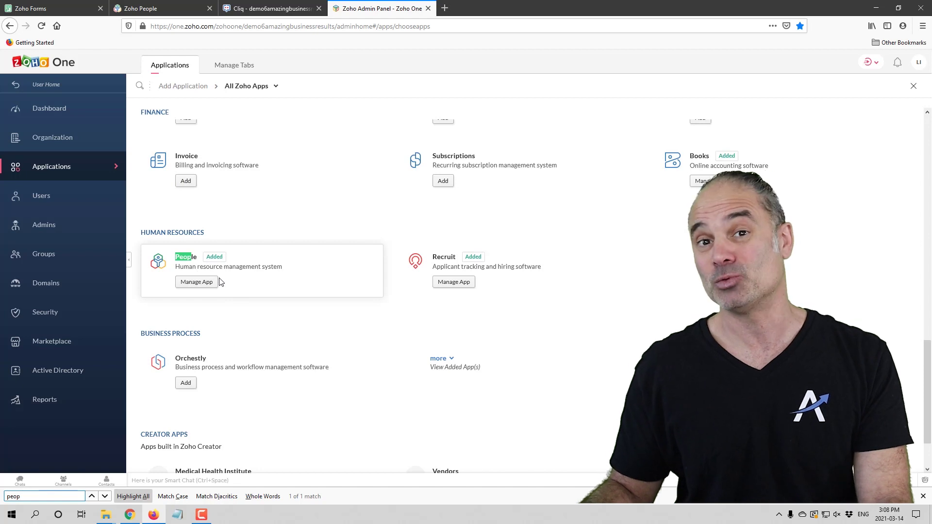
{"action": "key", "text": "ctrl+shift+Tab"}
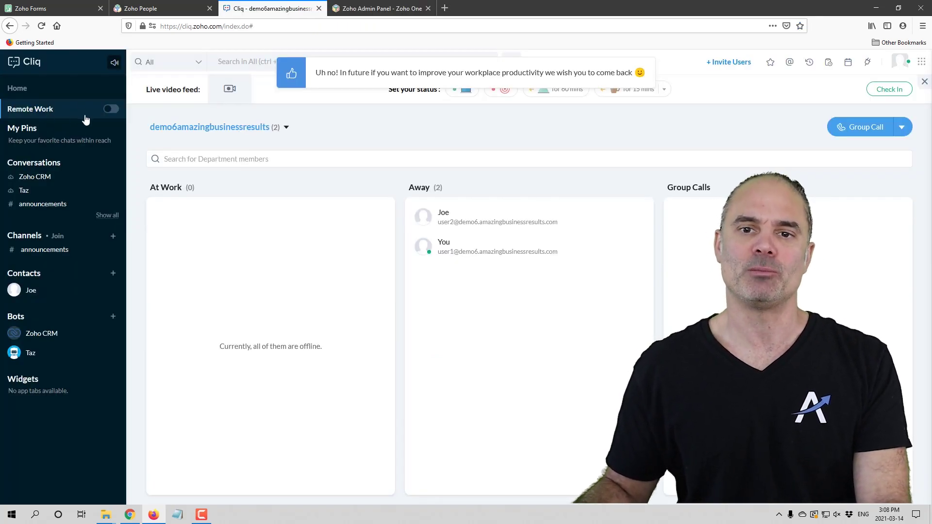
Turn on Remote Work and review its status settings, keeping current status on check-in and check-out.
{"action": "left_click", "coordinate": [111, 109]}
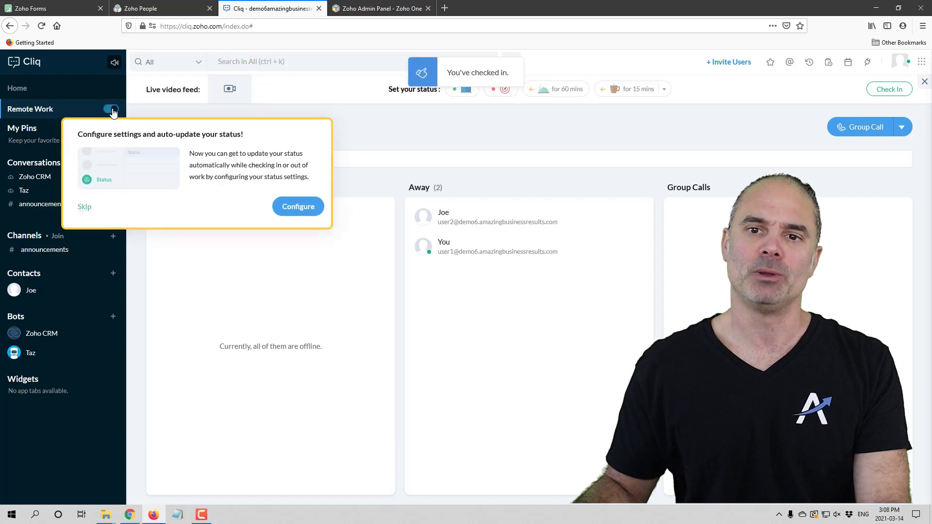
{"action": "left_click", "coordinate": [297, 208]}
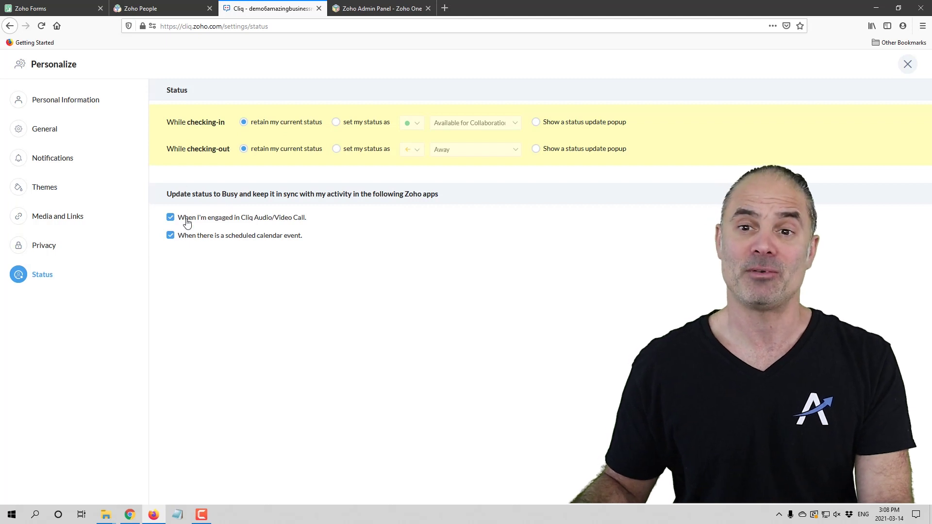
{"action": "left_click", "coordinate": [907, 64]}
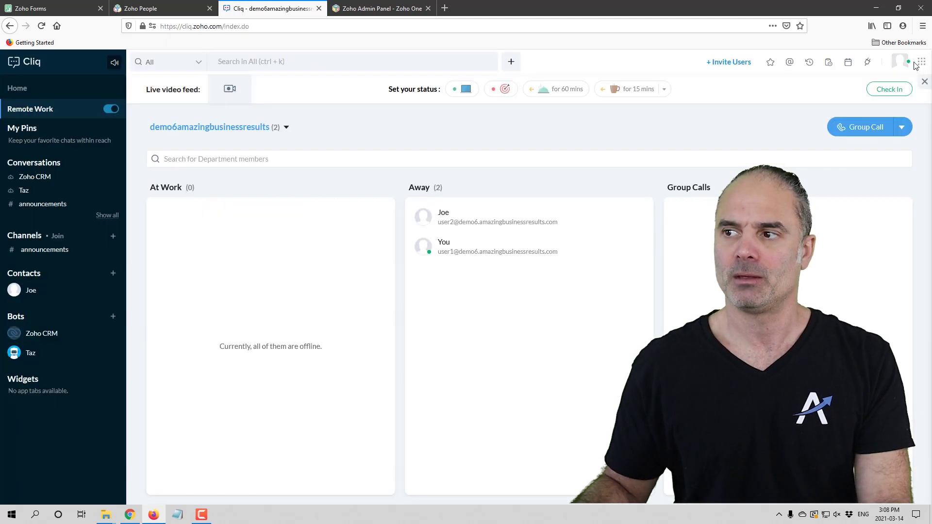
Check in for remote work so the work-hours timer starts running.
{"action": "left_click", "coordinate": [889, 90]}
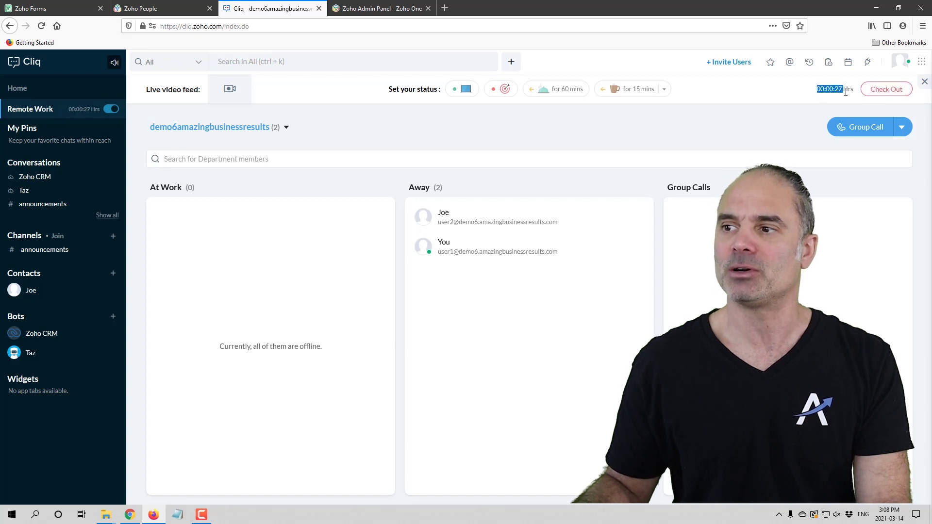
{"action": "left_click", "coordinate": [788, 105]}
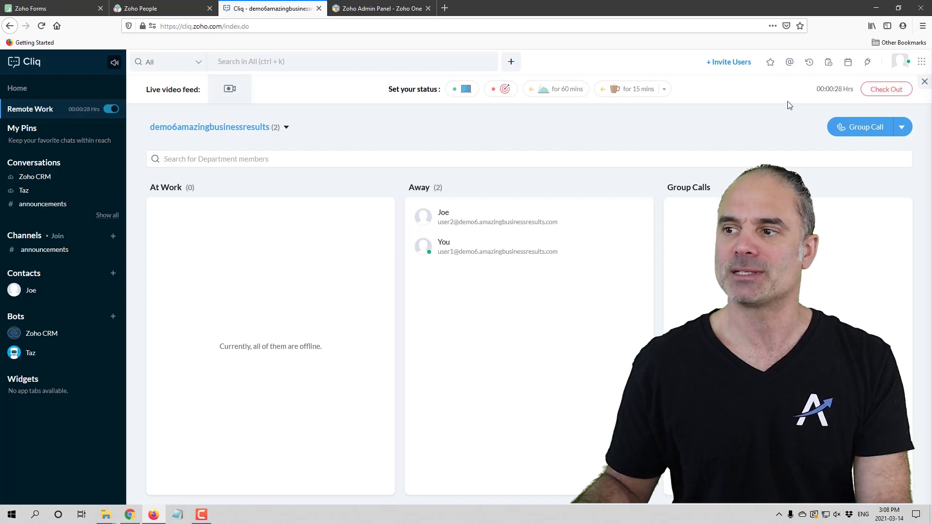
Open the Remote work report under Reports in the Cliq Admin Panel.
{"action": "left_click", "coordinate": [902, 64]}
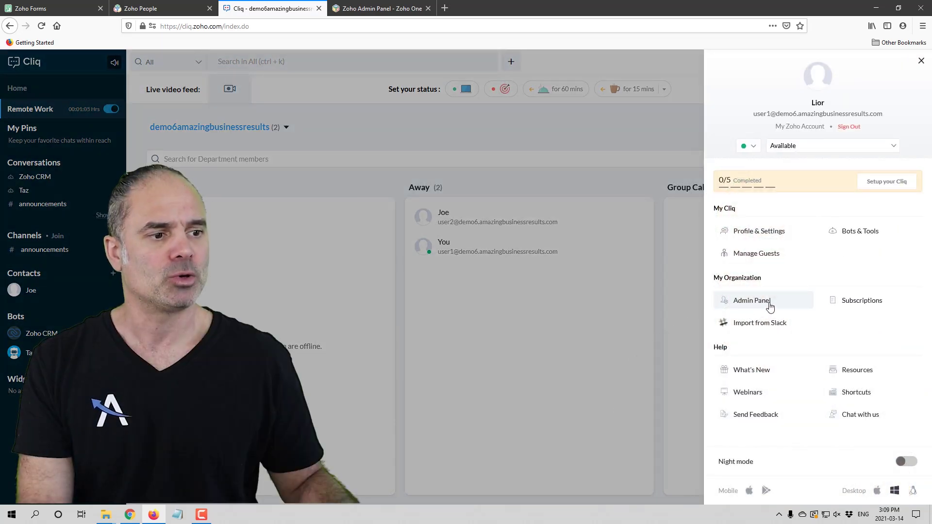
{"action": "left_click", "coordinate": [759, 304]}
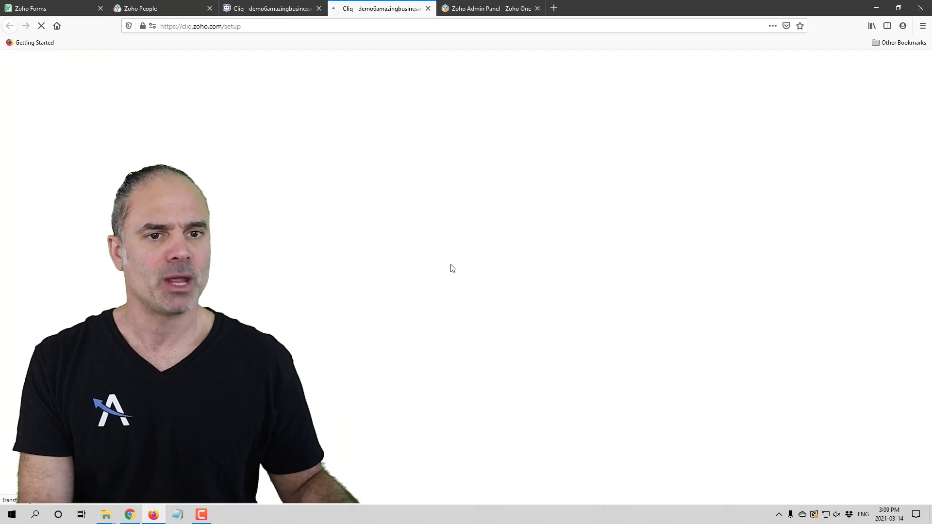
{"action": "scroll", "coordinate": [392, 271], "scroll_direction": "down", "scroll_amount": 2}
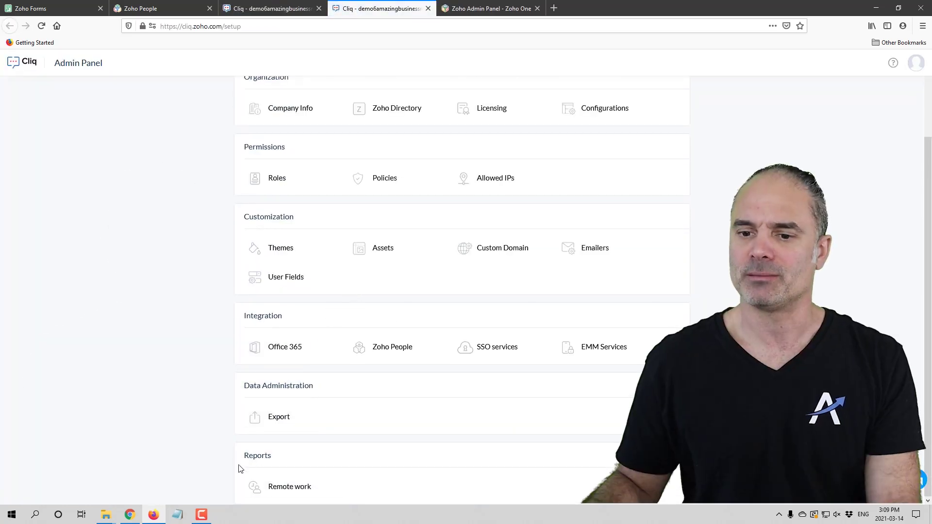
{"action": "left_click_drag", "start_coordinate": [268, 455], "coordinate": [270, 456]}
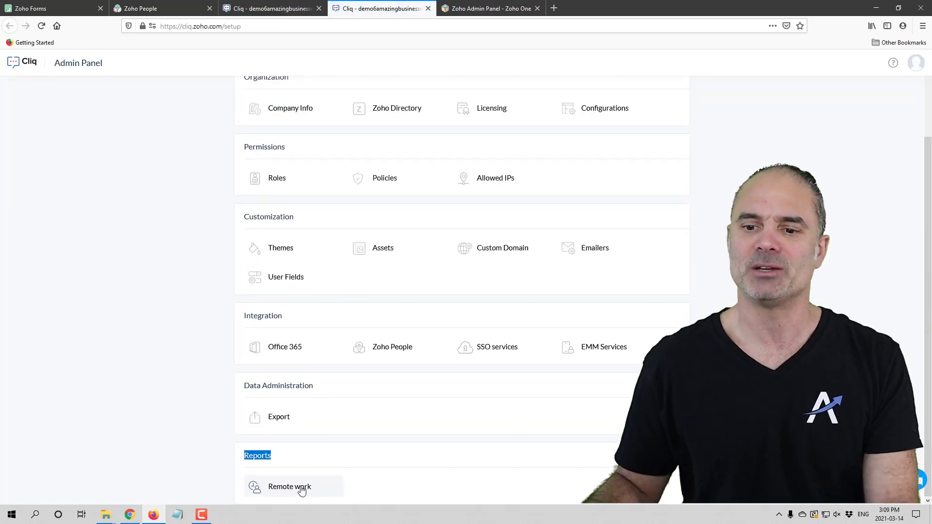
{"action": "left_click", "coordinate": [300, 488]}
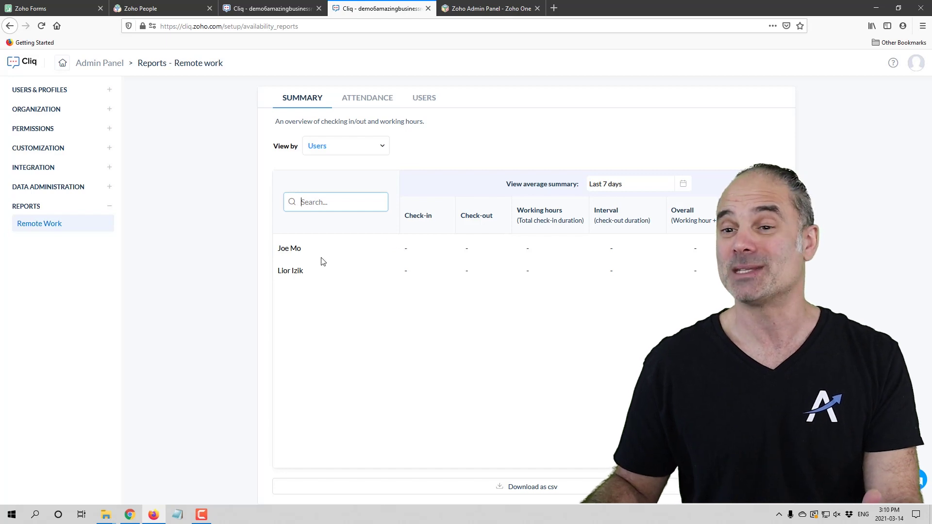
Set View by to Departments and switch to the ATTENDANCE details.
{"action": "left_click", "coordinate": [356, 152]}
{"action": "left_click", "coordinate": [347, 188]}
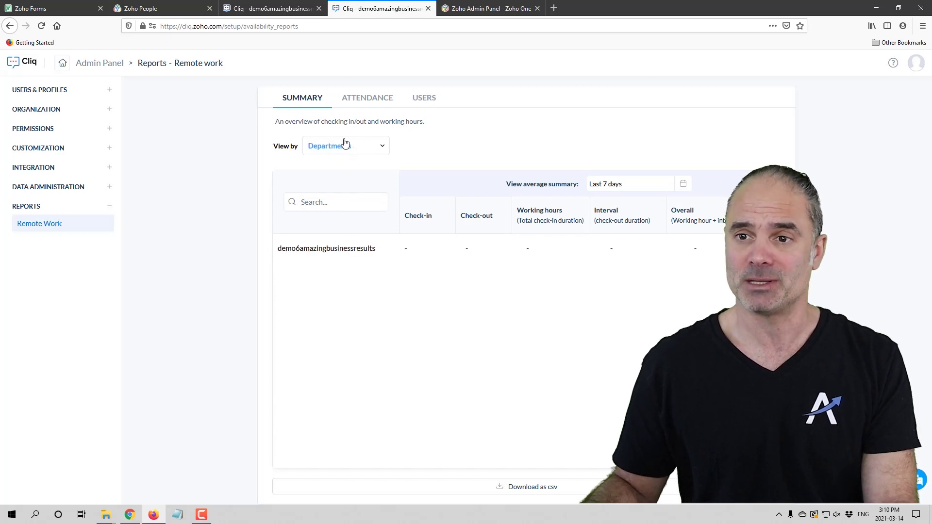
{"action": "left_click", "coordinate": [386, 100]}
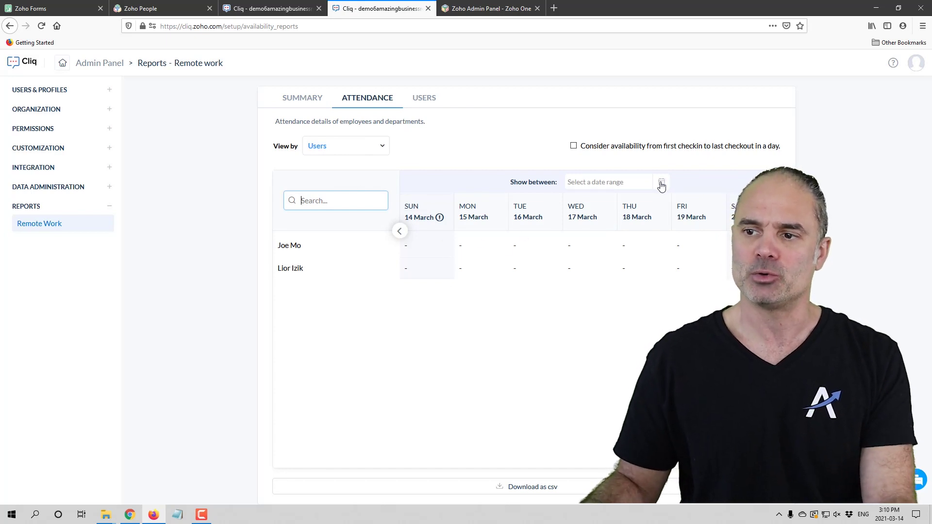
Limit the attendance dates to 07/03/2021 through 14/03/2021.
{"action": "left_click", "coordinate": [638, 187]}
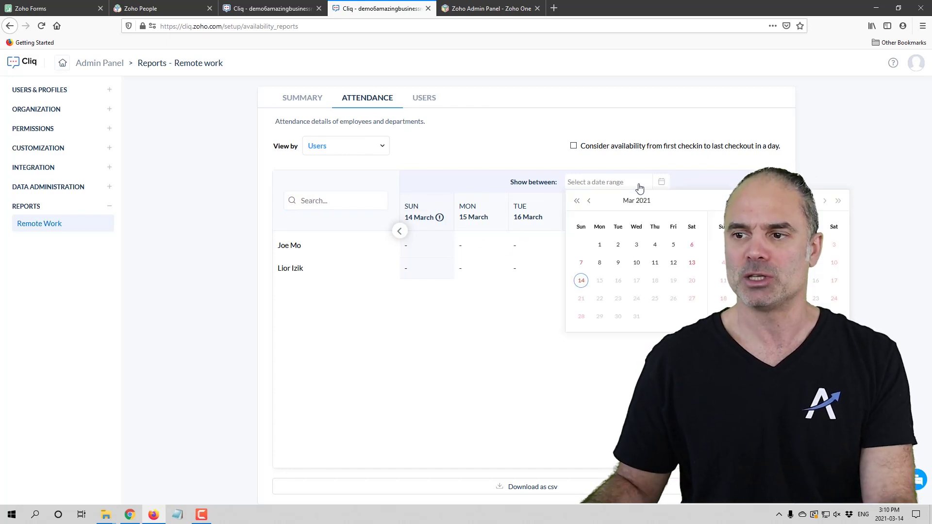
{"action": "left_click", "coordinate": [581, 262]}
{"action": "left_click", "coordinate": [581, 281]}
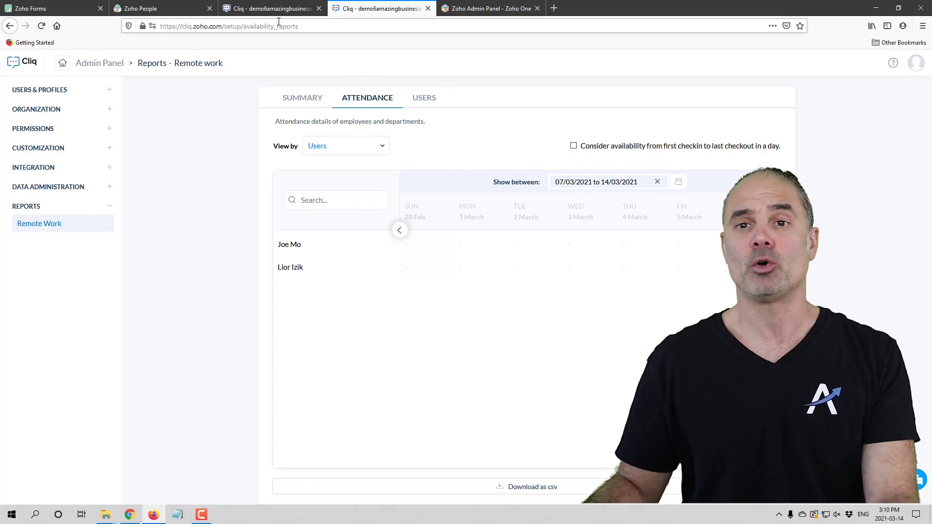
Check in for today in Zoho People, allowing browser location access.
{"action": "left_click", "coordinate": [155, 7]}
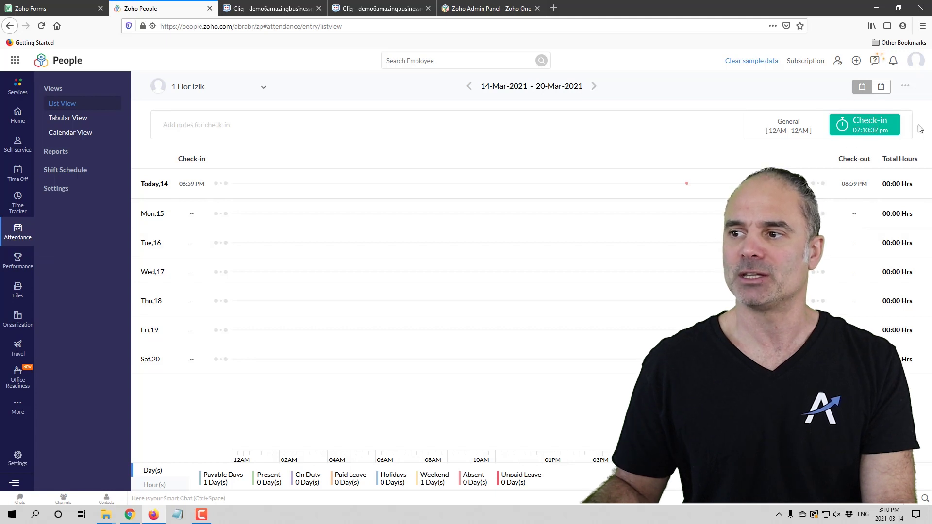
{"action": "left_click", "coordinate": [854, 125]}
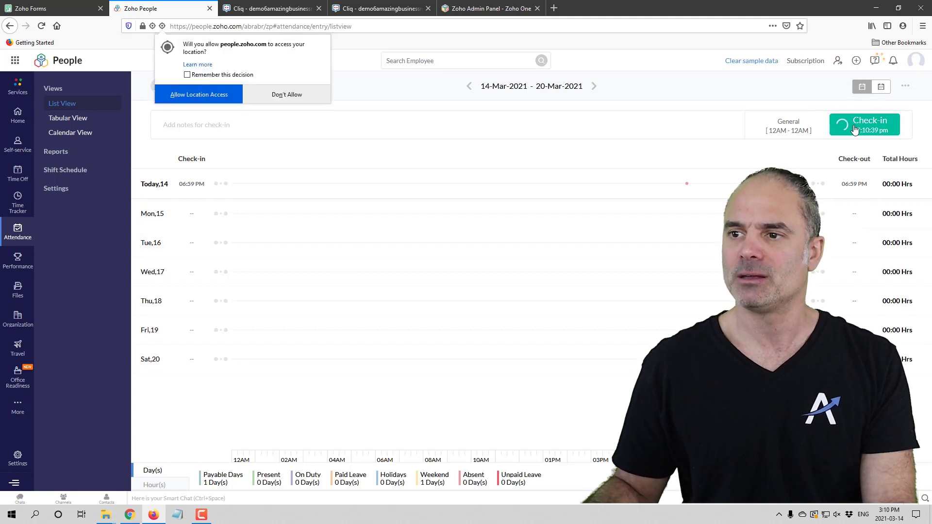
{"action": "left_click", "coordinate": [199, 94]}
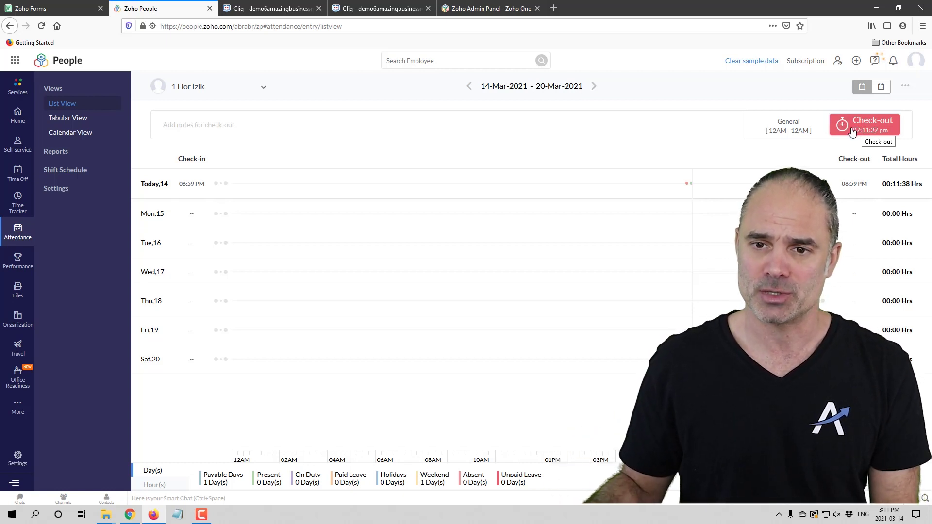
Open the attendance User Report for 14–20 Mar 2021 via Reports > Daily Report.
{"action": "left_click", "coordinate": [56, 153]}
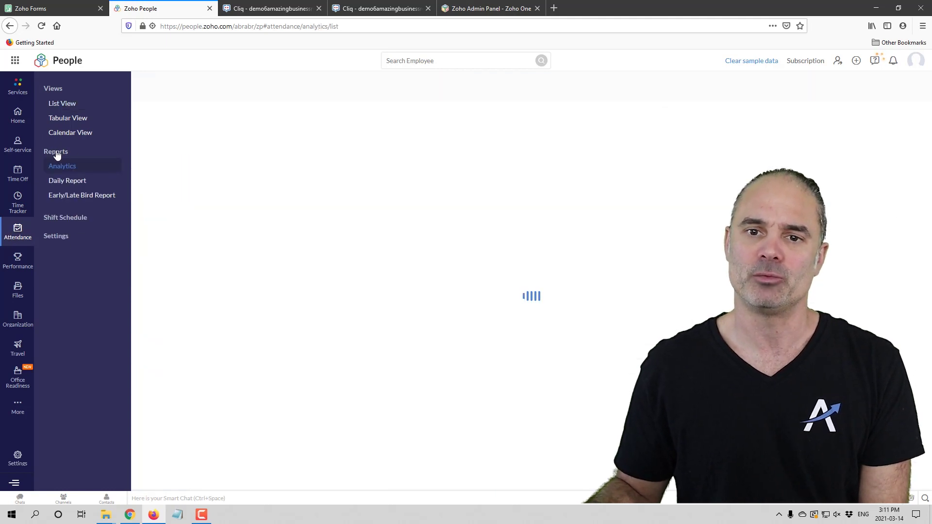
{"action": "left_click", "coordinate": [82, 183]}
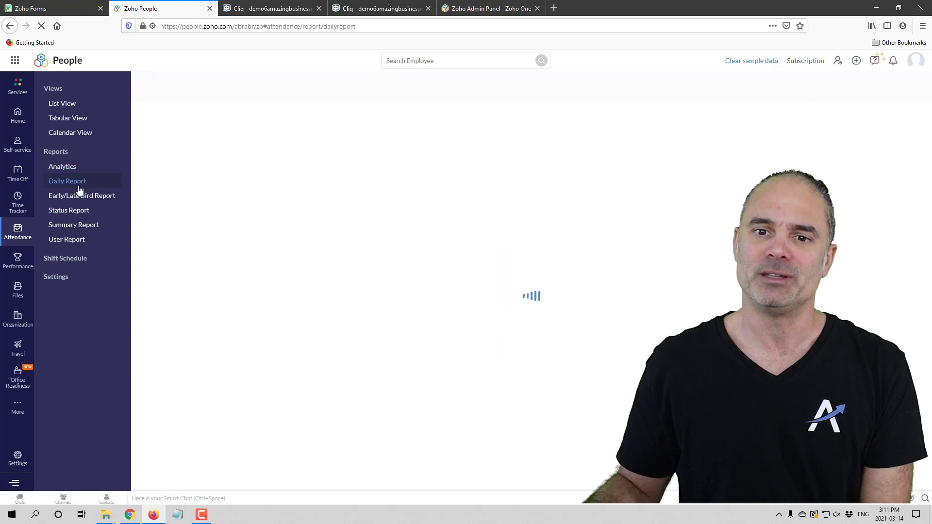
{"action": "left_click", "coordinate": [76, 239]}
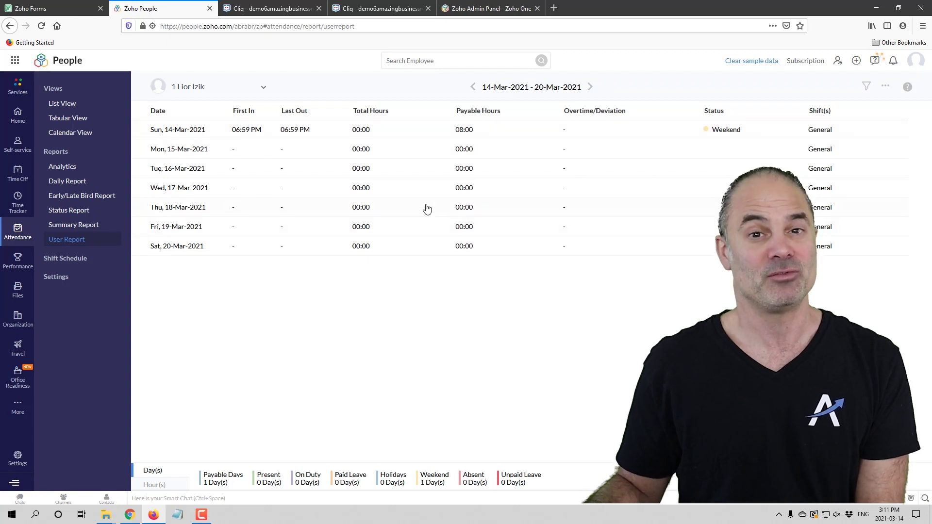
Switch the User Report through three other employees from the employee dropdown.
{"action": "left_click", "coordinate": [248, 90]}
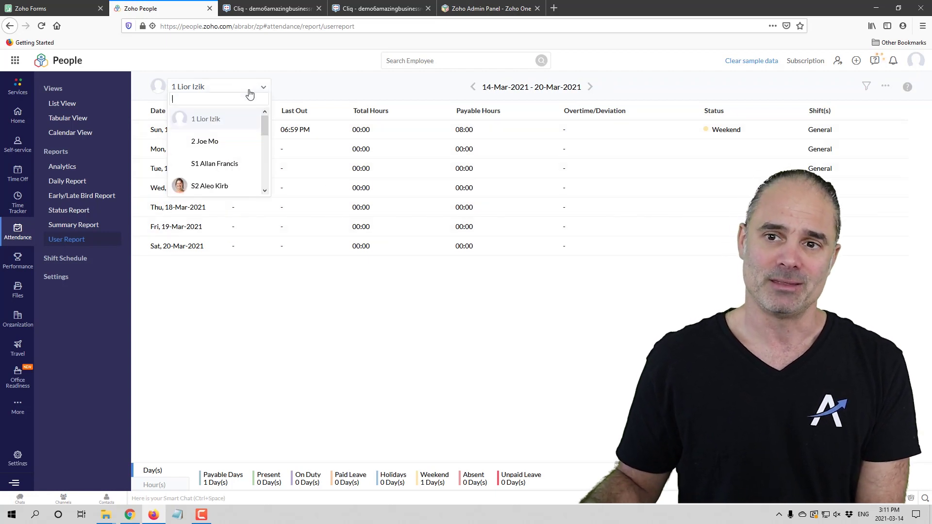
{"action": "left_click", "coordinate": [228, 142]}
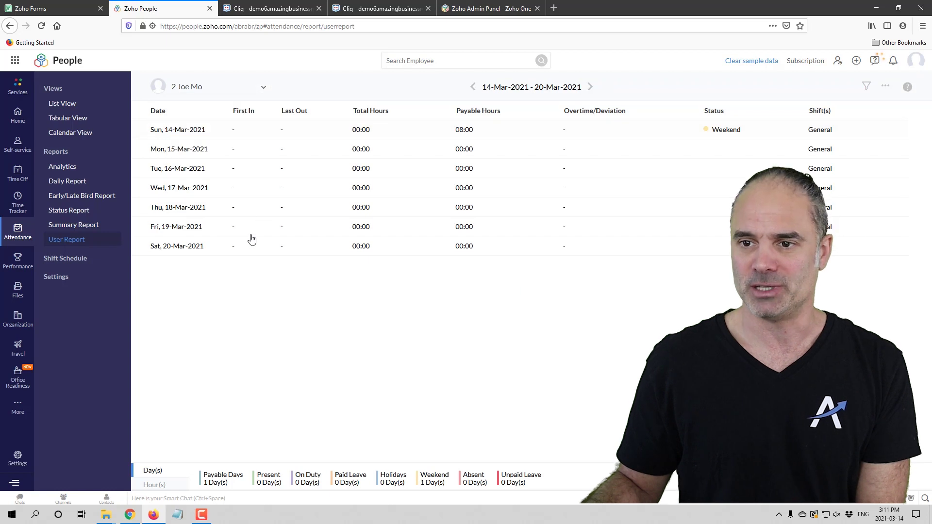
{"action": "left_click", "coordinate": [203, 89]}
{"action": "left_click", "coordinate": [216, 164]}
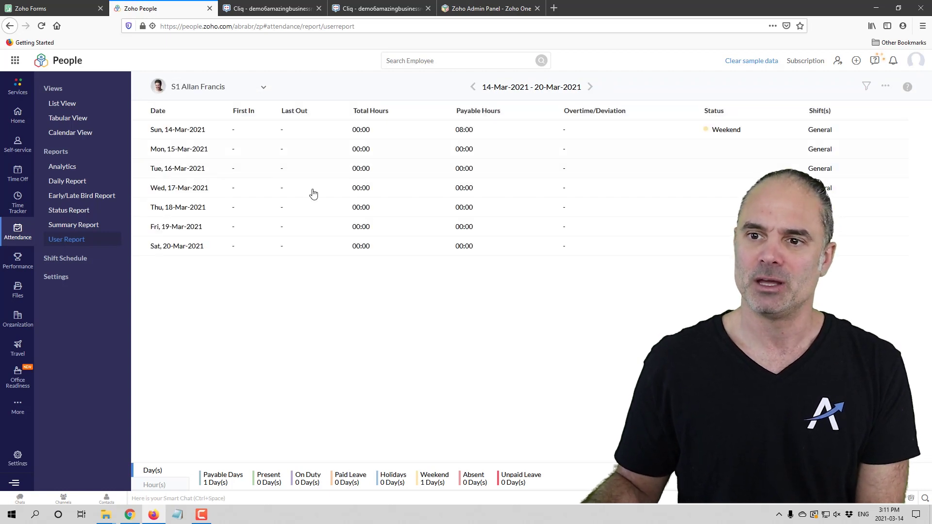
{"action": "left_click", "coordinate": [208, 88]}
{"action": "scroll", "coordinate": [224, 165], "scroll_direction": "down", "scroll_amount": 3}
{"action": "left_click", "coordinate": [224, 169]}
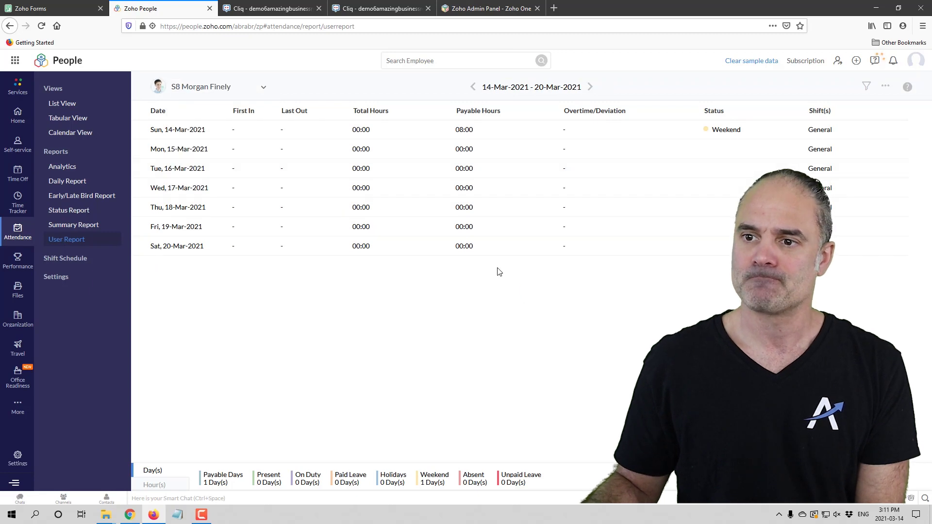